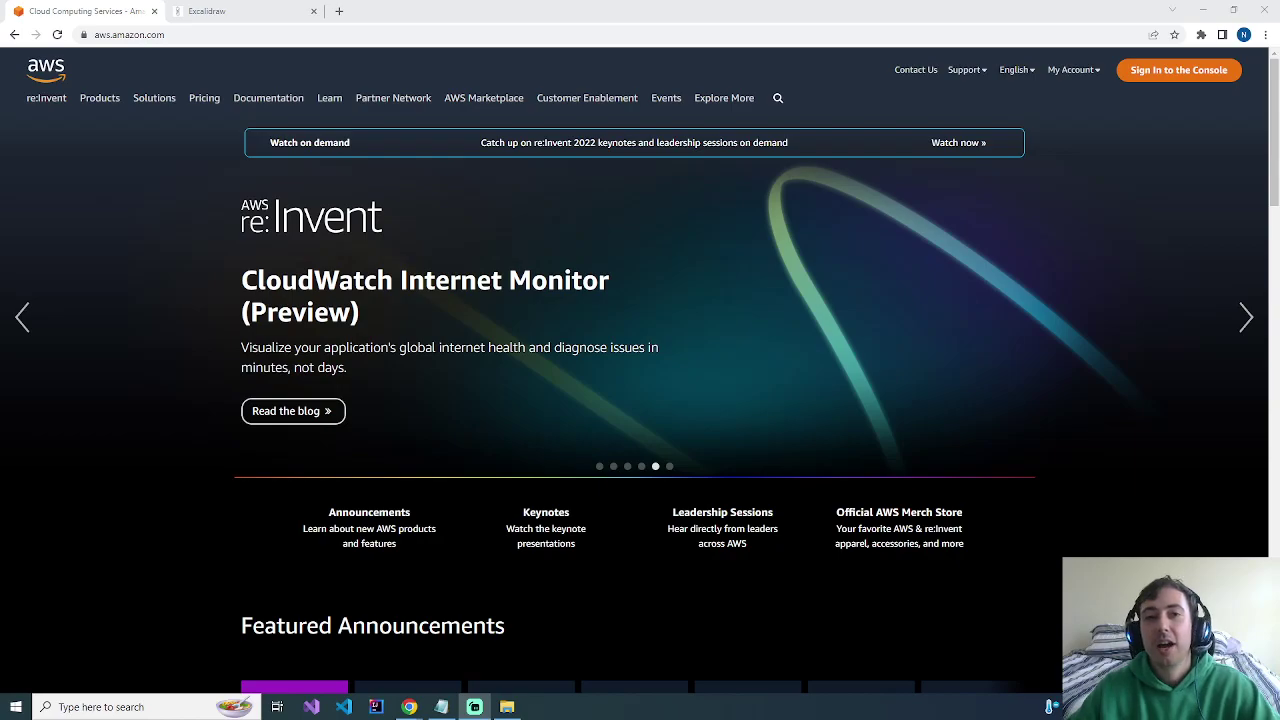
# - Switch to Excalidraw and examine the diagrams of users, user groups and policies and of the Billing, Admin and Developer groups
pyautogui.click(273, 12)
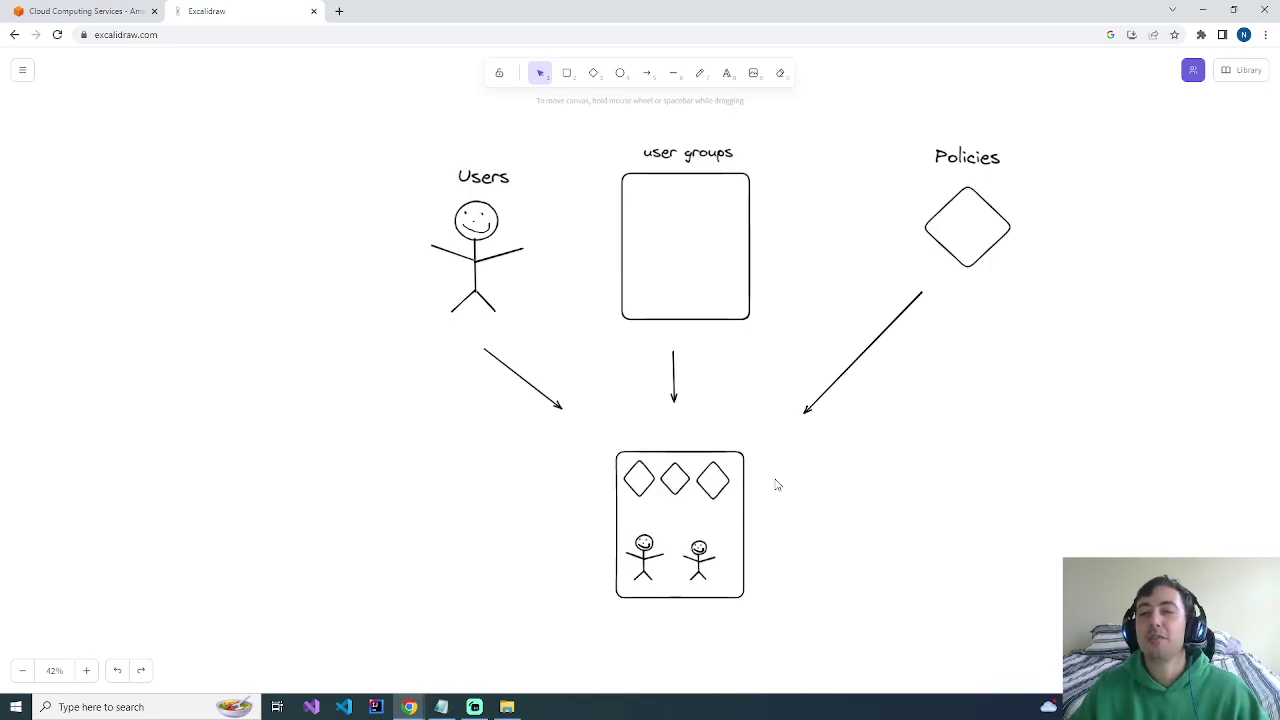
pyautogui.scroll(-10, 777, 485)
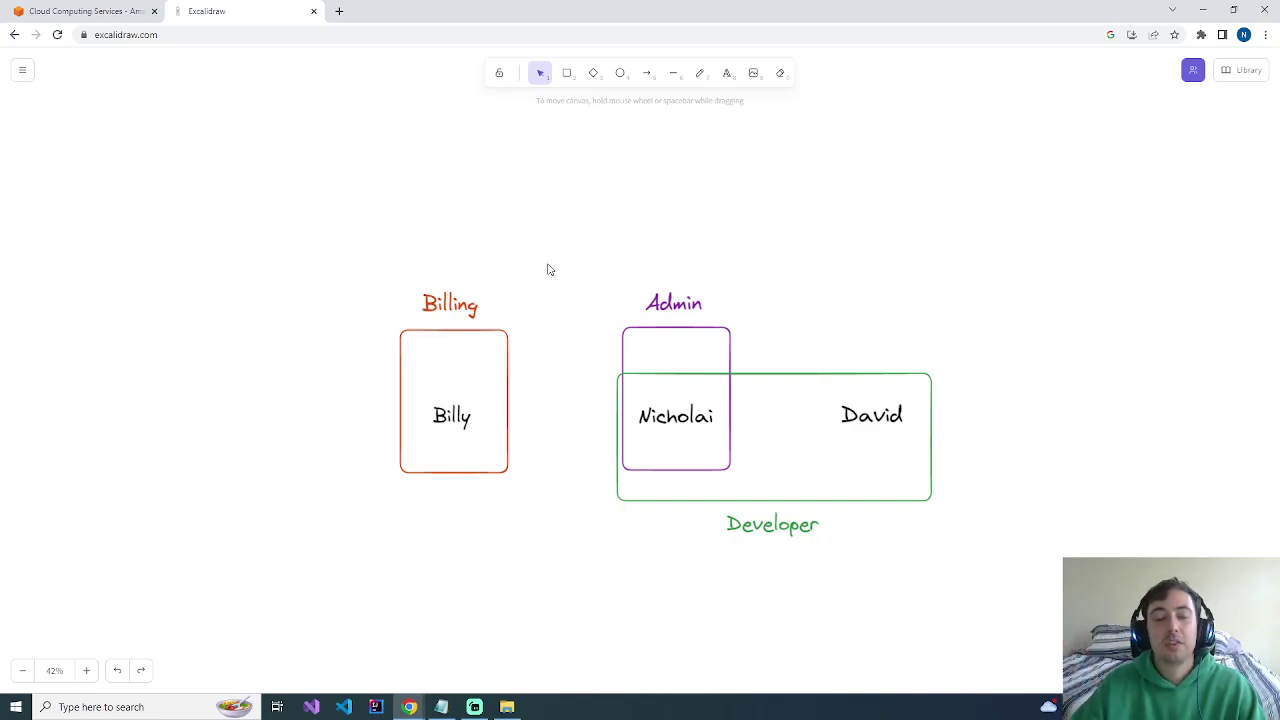
# - Switch back to the AWS site, enter the Management Console and open the list of users in the IAM service
pyautogui.click(110, 10)
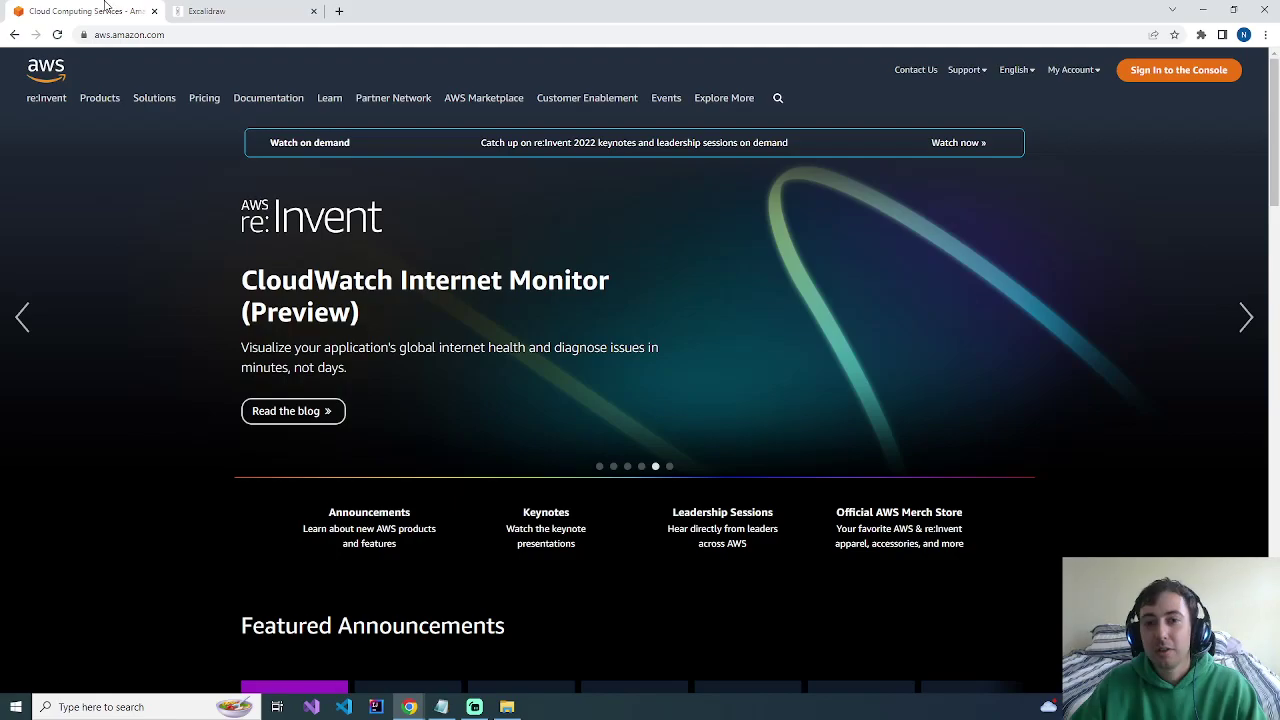
pyautogui.moveTo(1069, 75)
pyautogui.click(1083, 99)
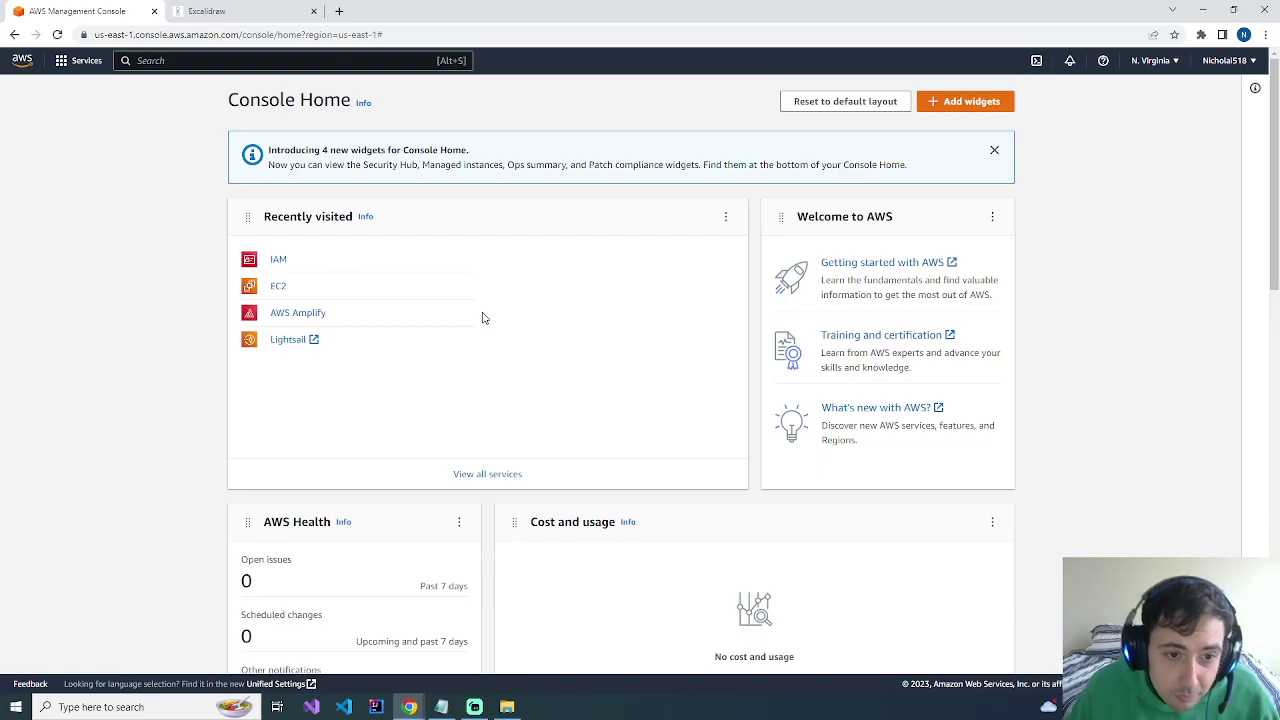
pyautogui.click(279, 261)
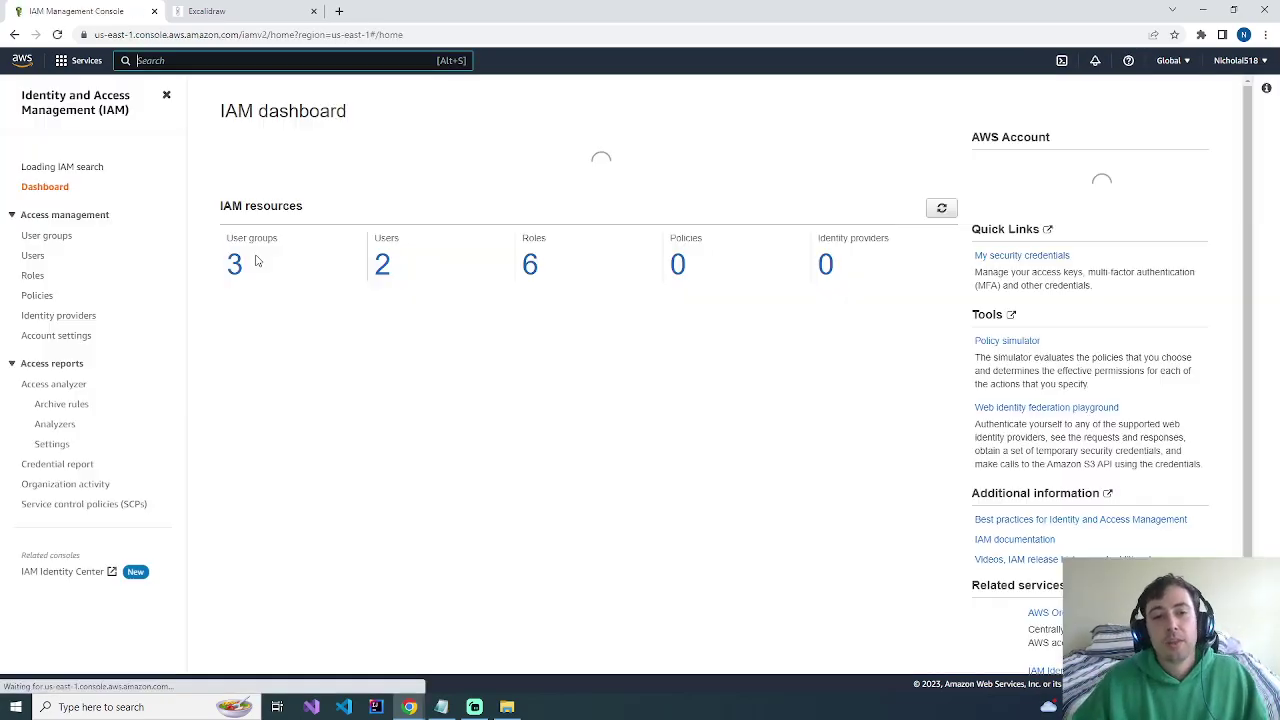
pyautogui.click(34, 264)
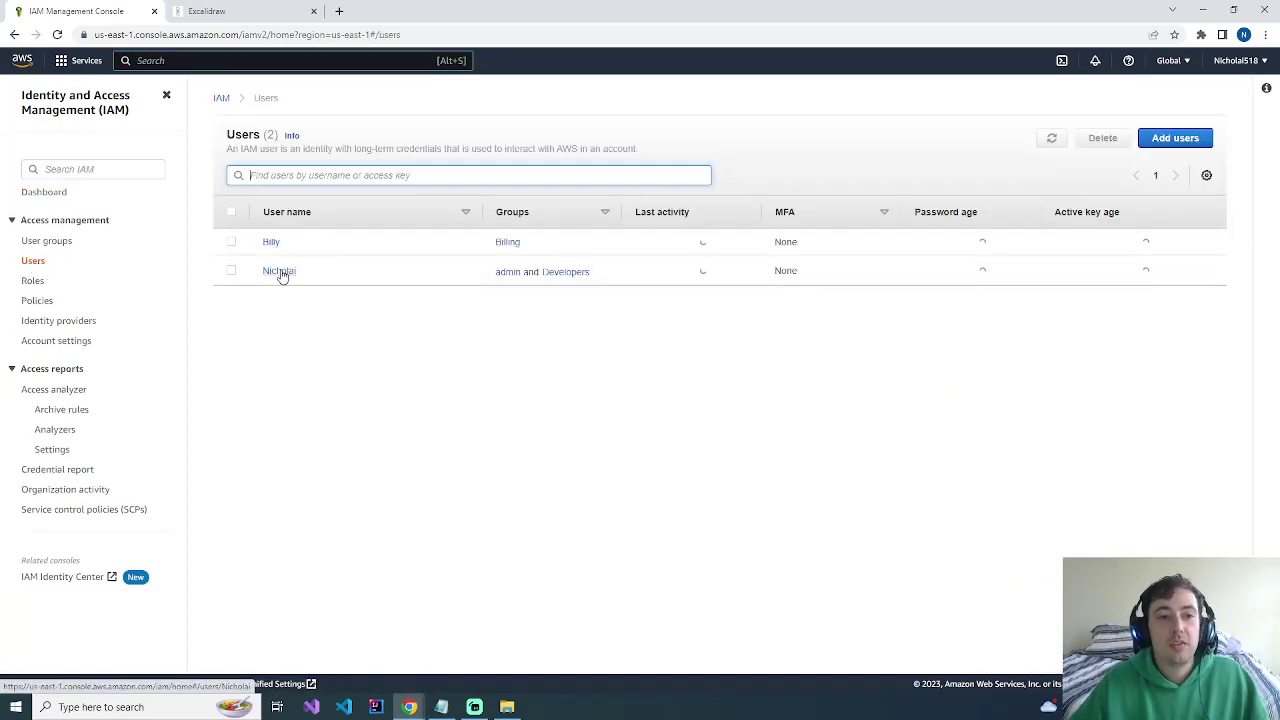
# - Start creating a new IAM user group and name it Blockchain
pyautogui.click(60, 246)
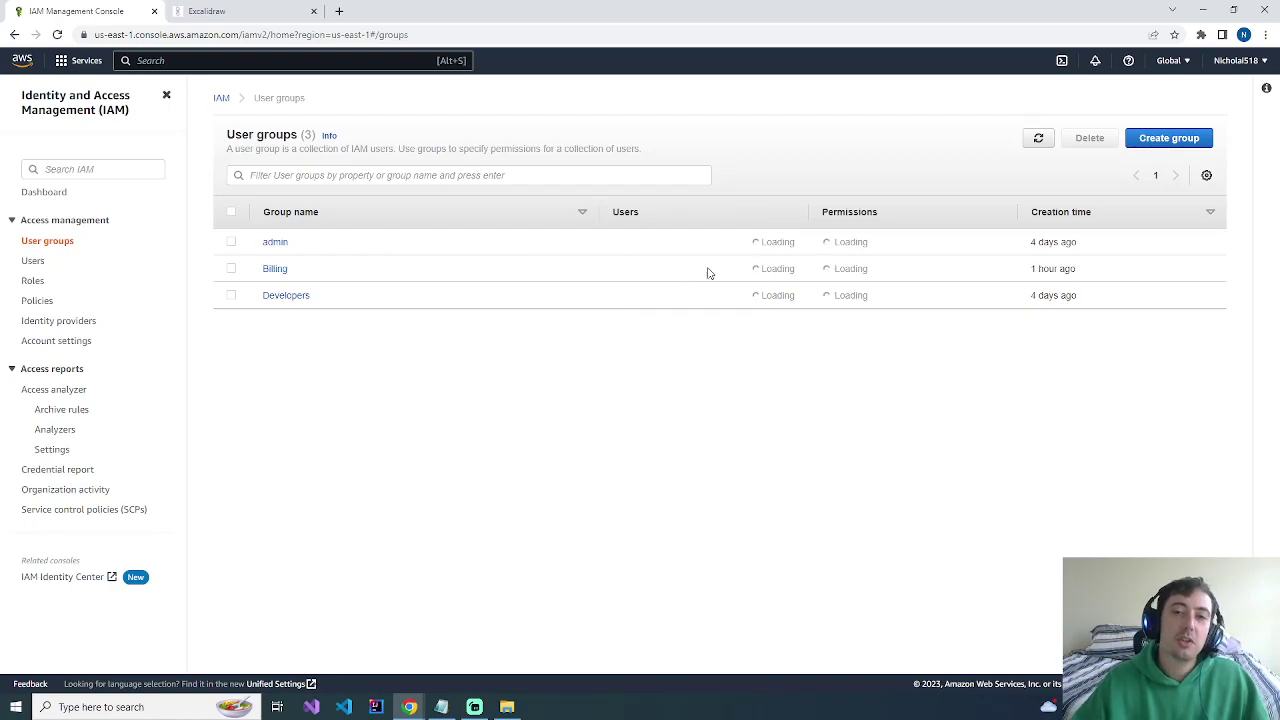
pyautogui.click(1178, 140)
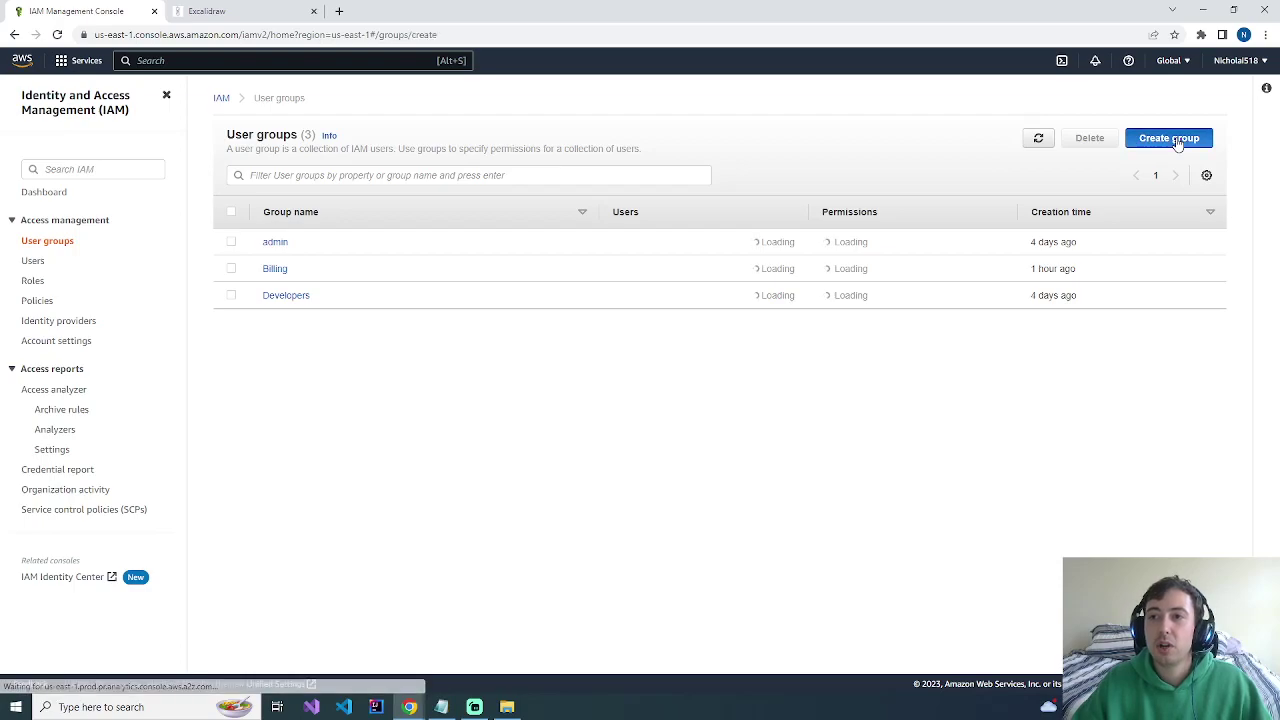
pyautogui.click(369, 243)
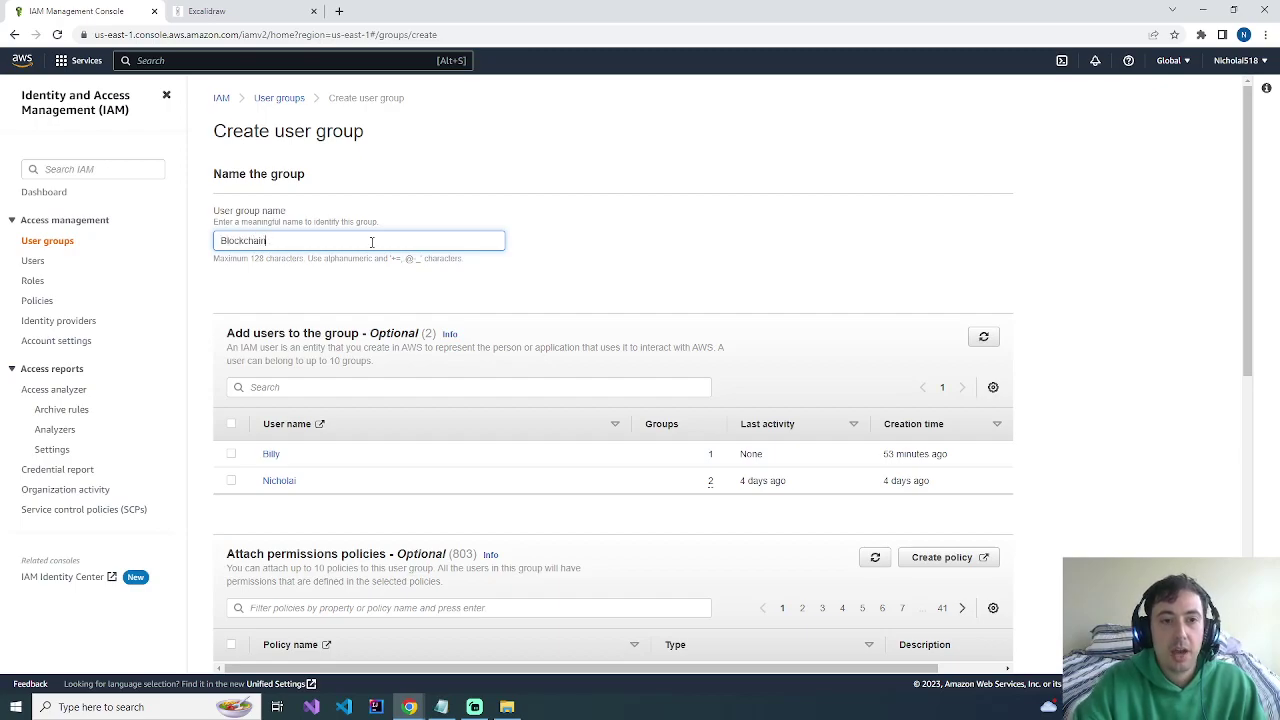
pyautogui.write('Blockchain')
# - Filter the permissions policies by Blockchain, attach AmazonManagedBlockchainReadOnlyAccess without adding users, and create the group
pyautogui.scroll(-3, 347, 262)
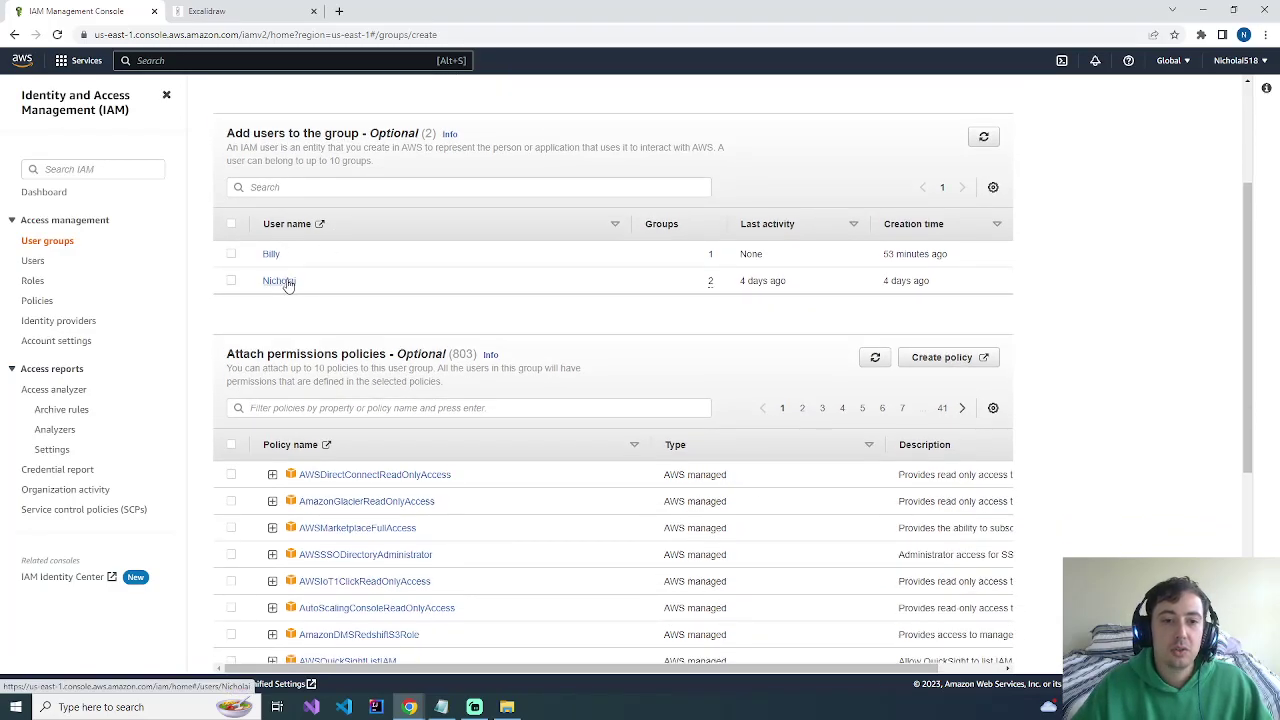
pyautogui.scroll(-1, 286, 280)
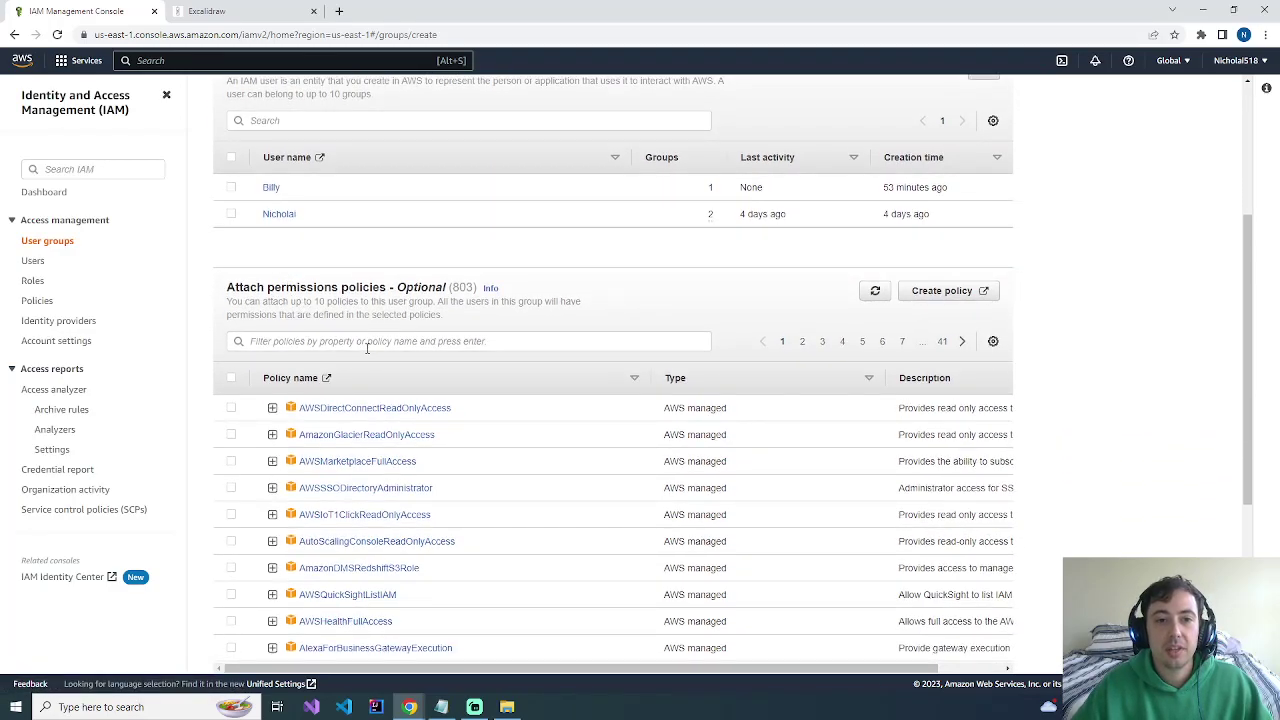
pyautogui.click(366, 343)
pyautogui.write('Blockchain')
pyautogui.press('Return')
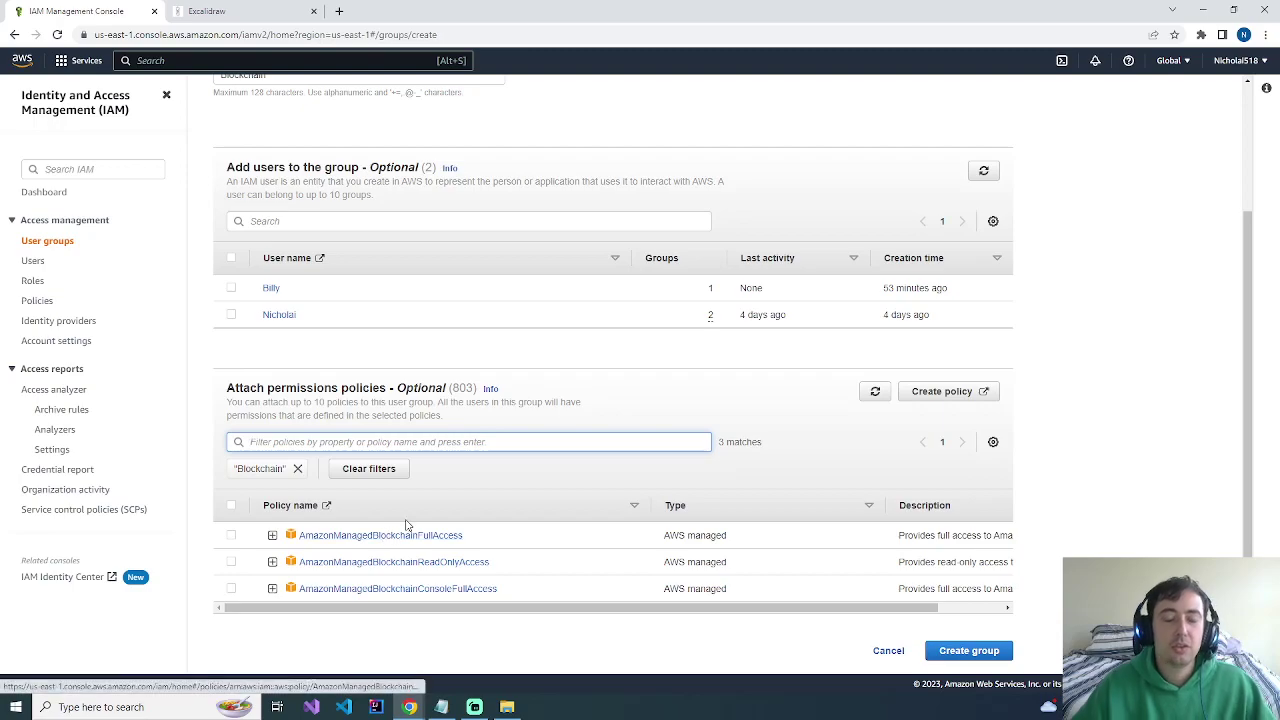
pyautogui.click(231, 562)
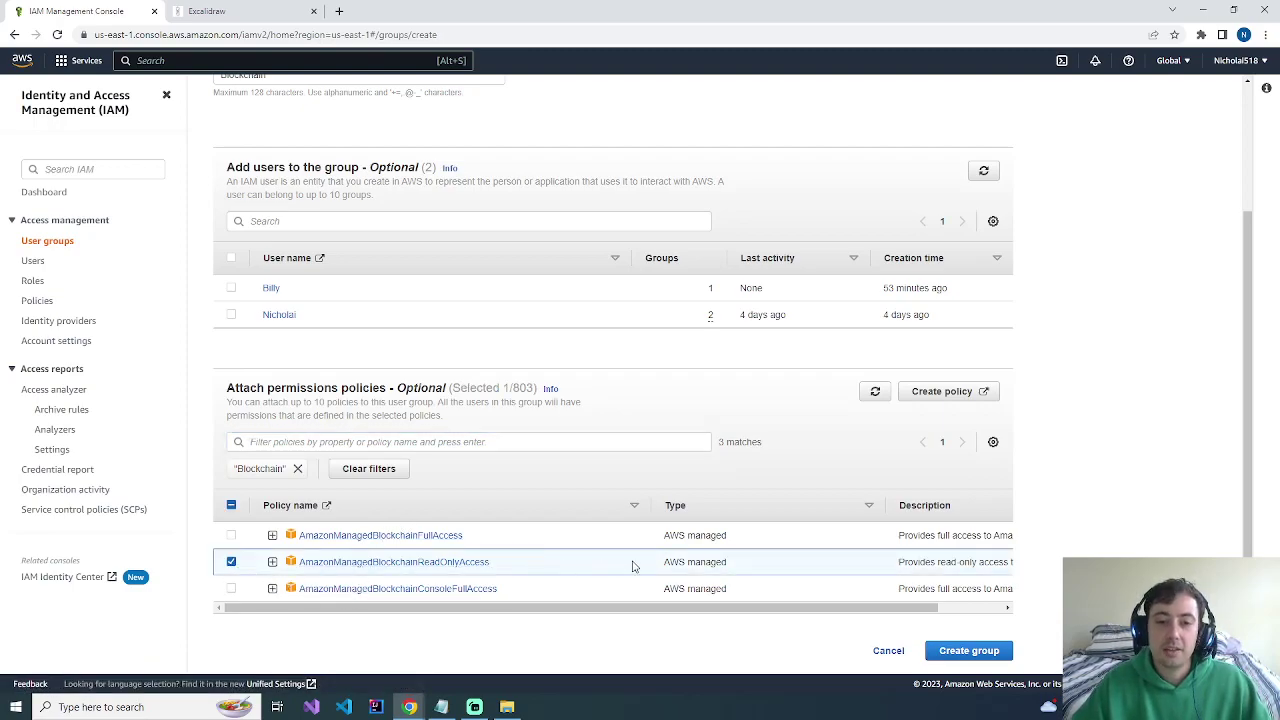
pyautogui.click(985, 657)
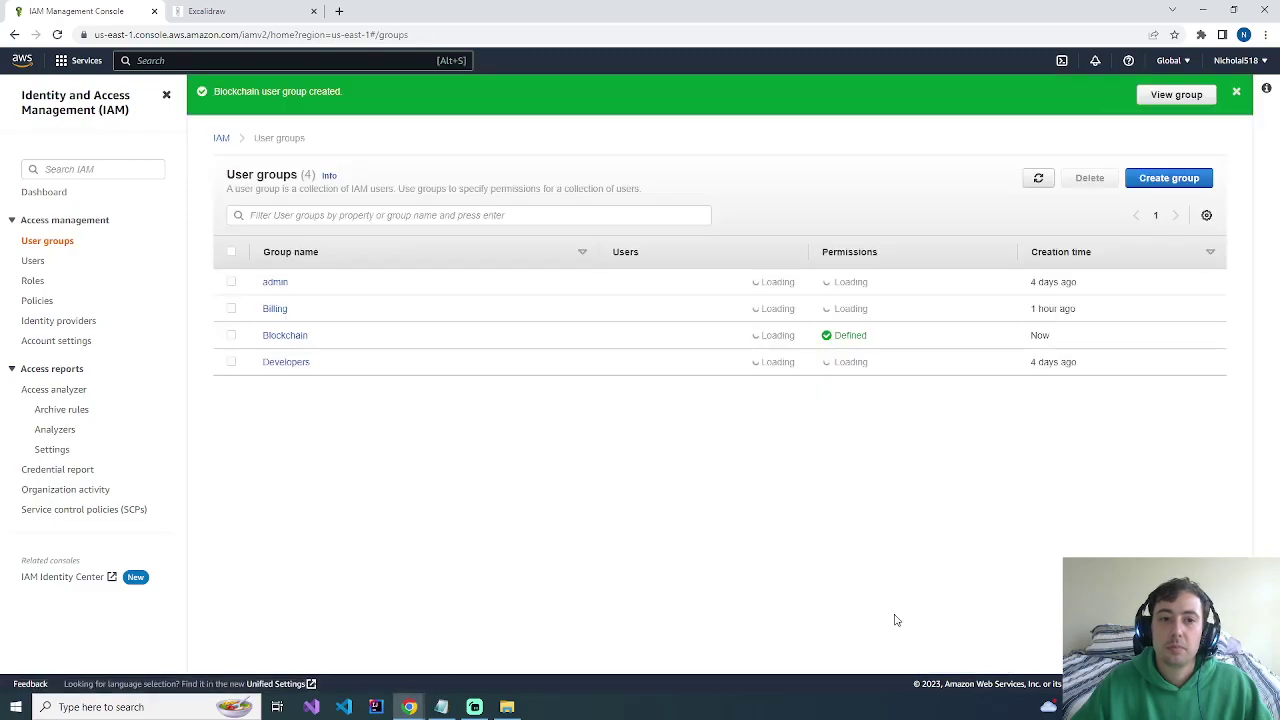
# - Delete the Blockchain user group, confirming the deletion with the group name
pyautogui.click(231, 336)
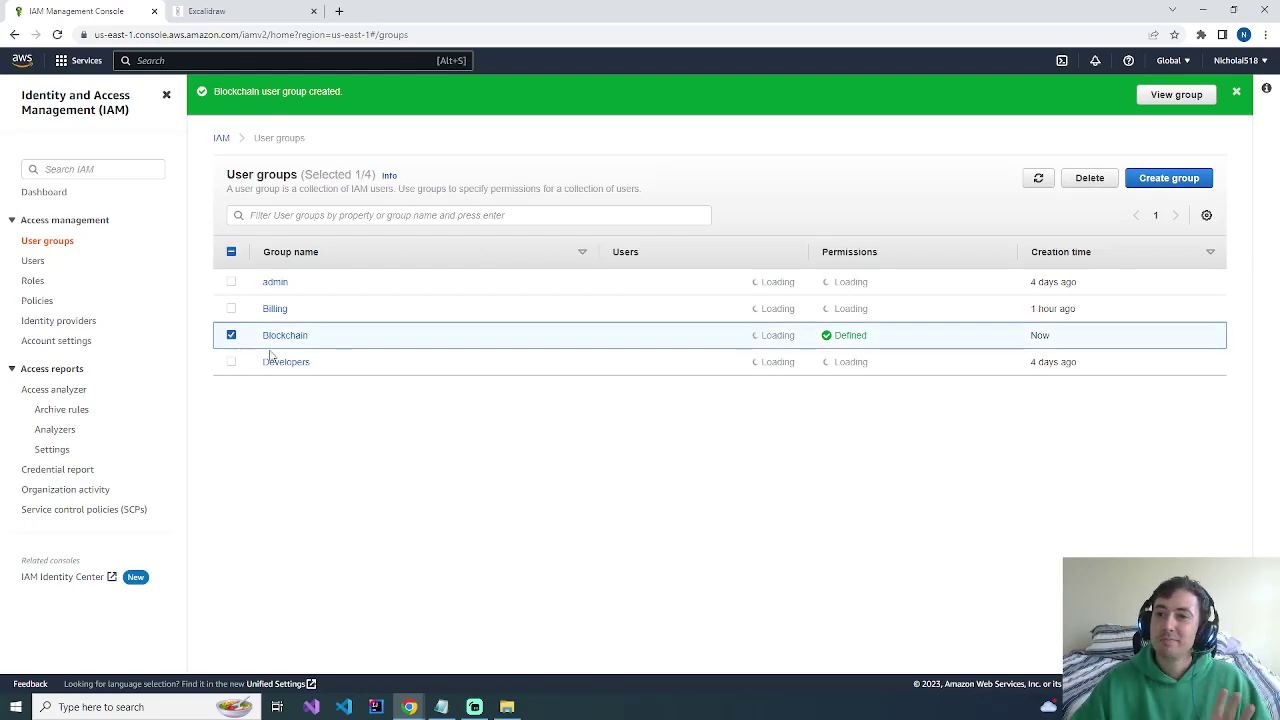
pyautogui.click(1086, 180)
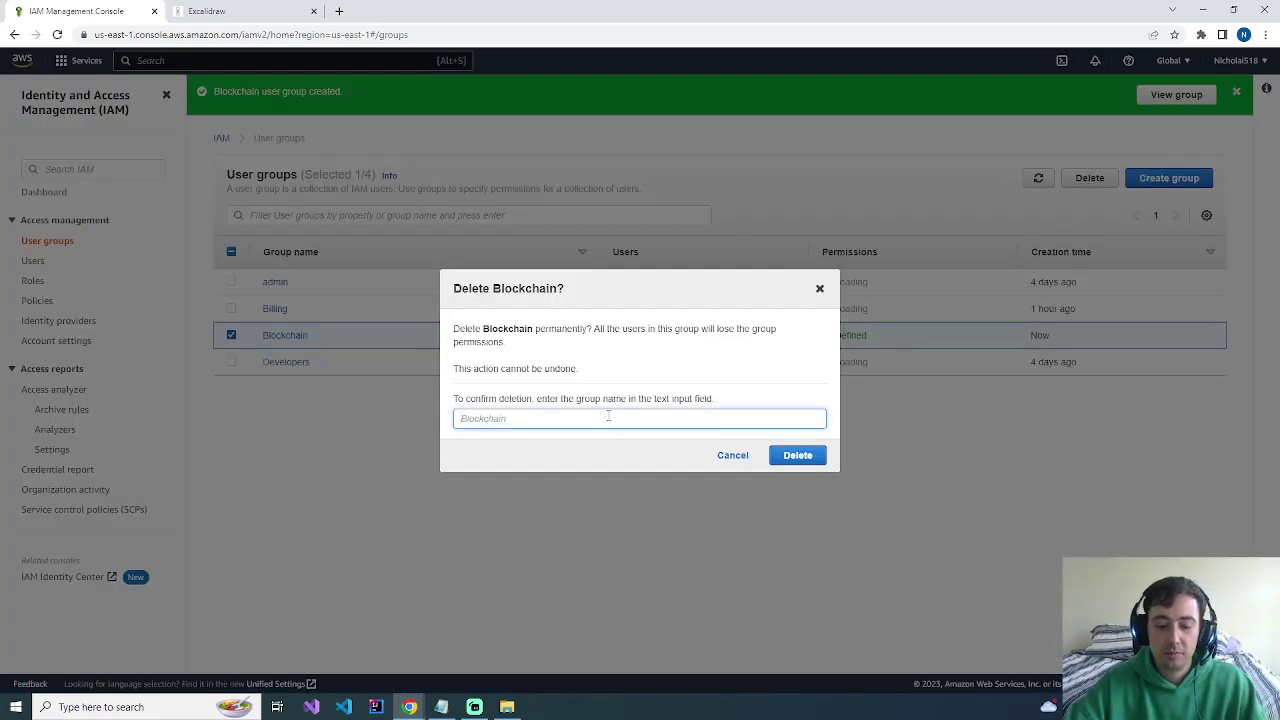
pyautogui.write('Blockcha')
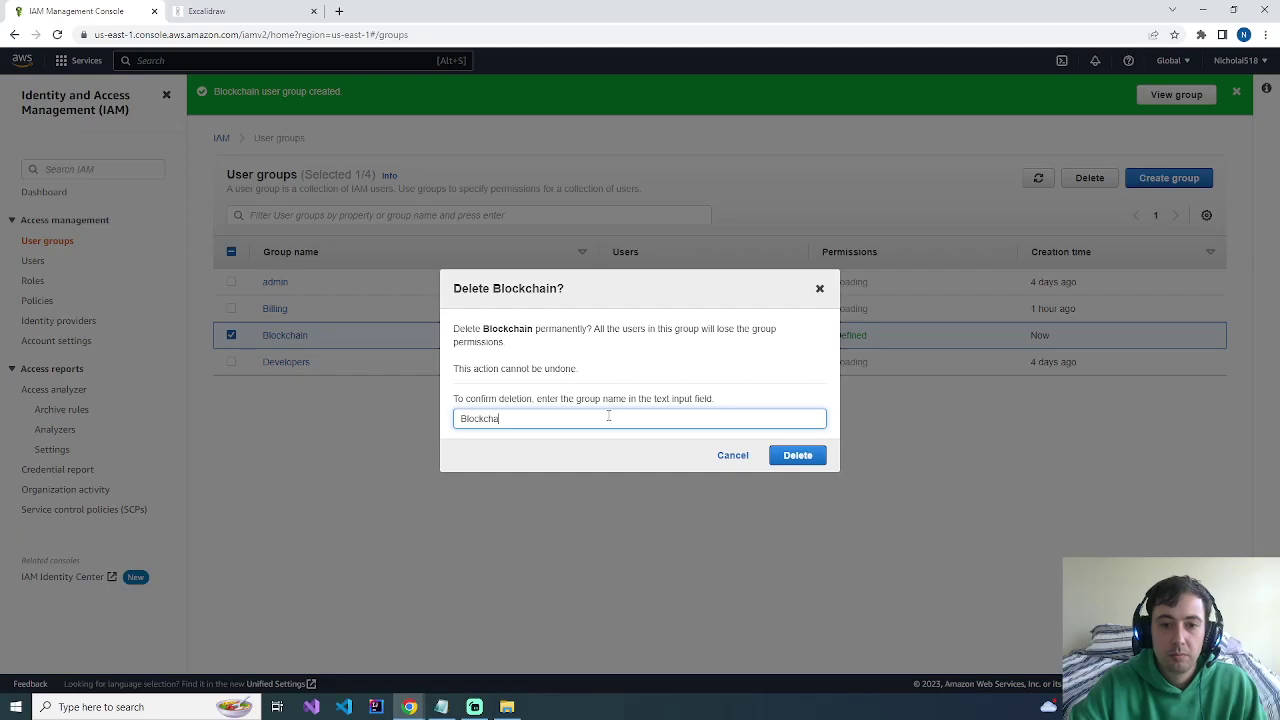
pyautogui.write('in')
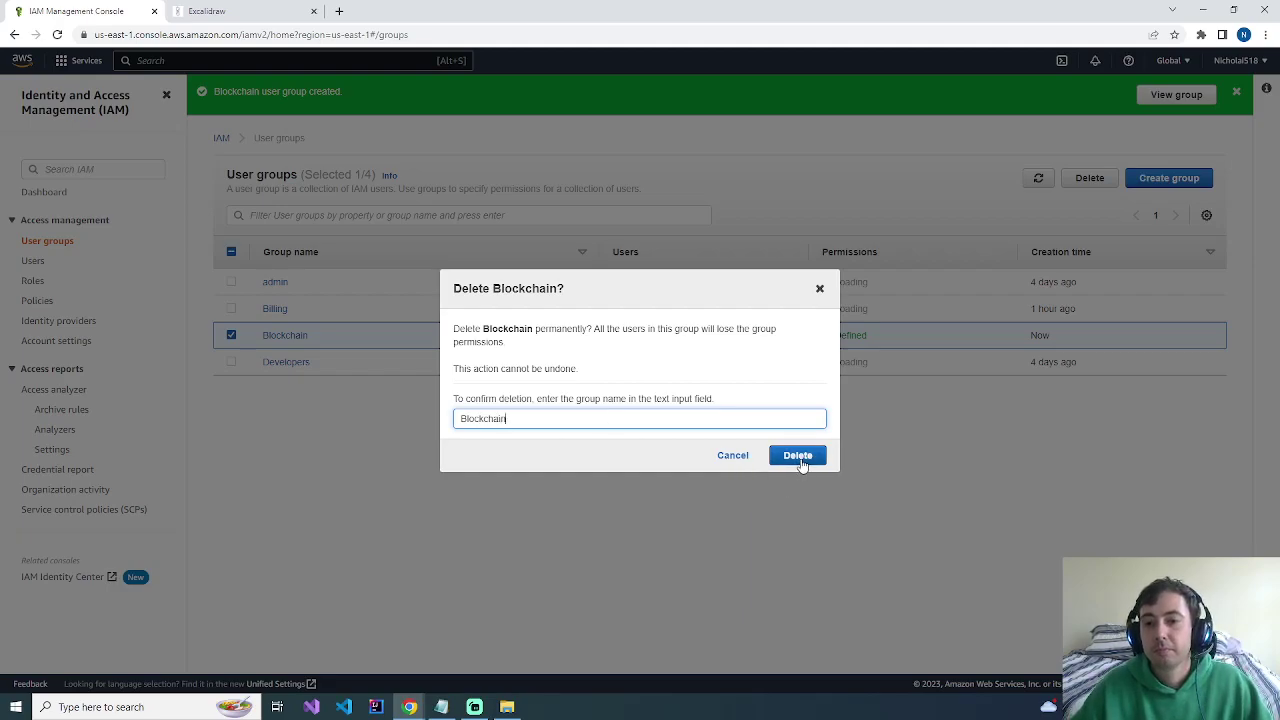
pyautogui.click(800, 456)
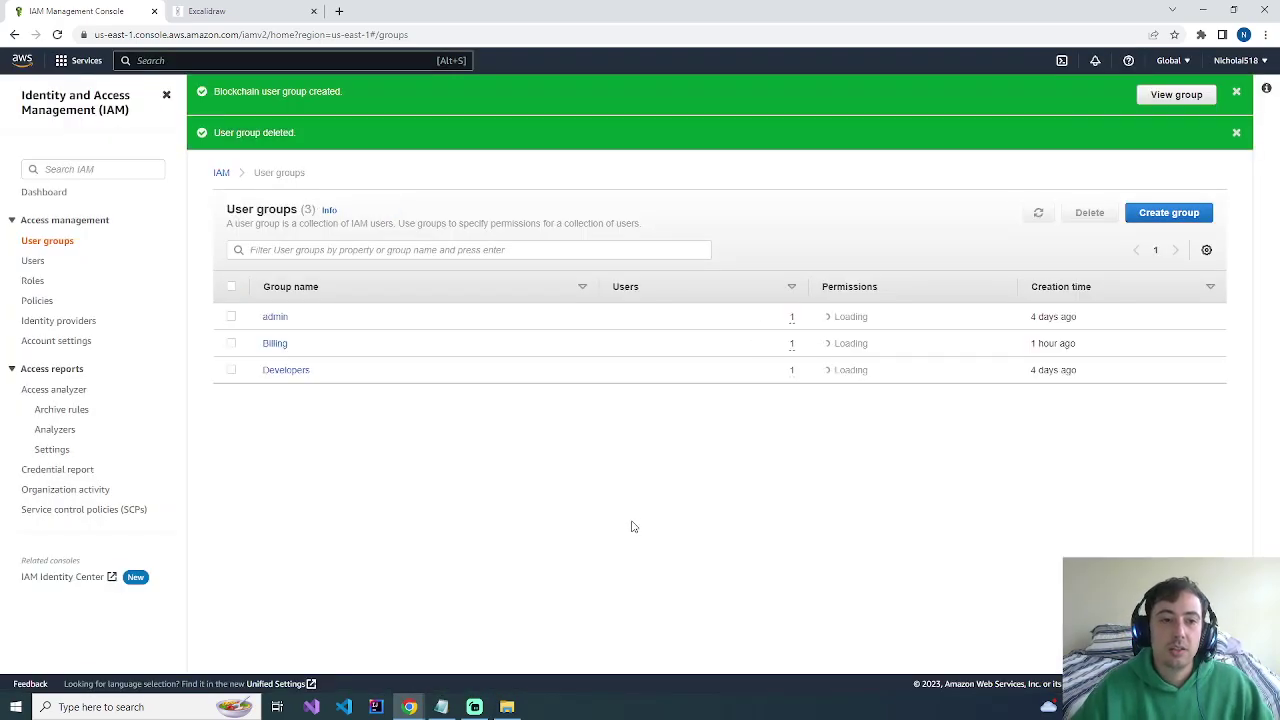
# - Start adding an IAM user, enter the user's name and enable the Password - AWS Management Console access credential type
pyautogui.click(33, 262)
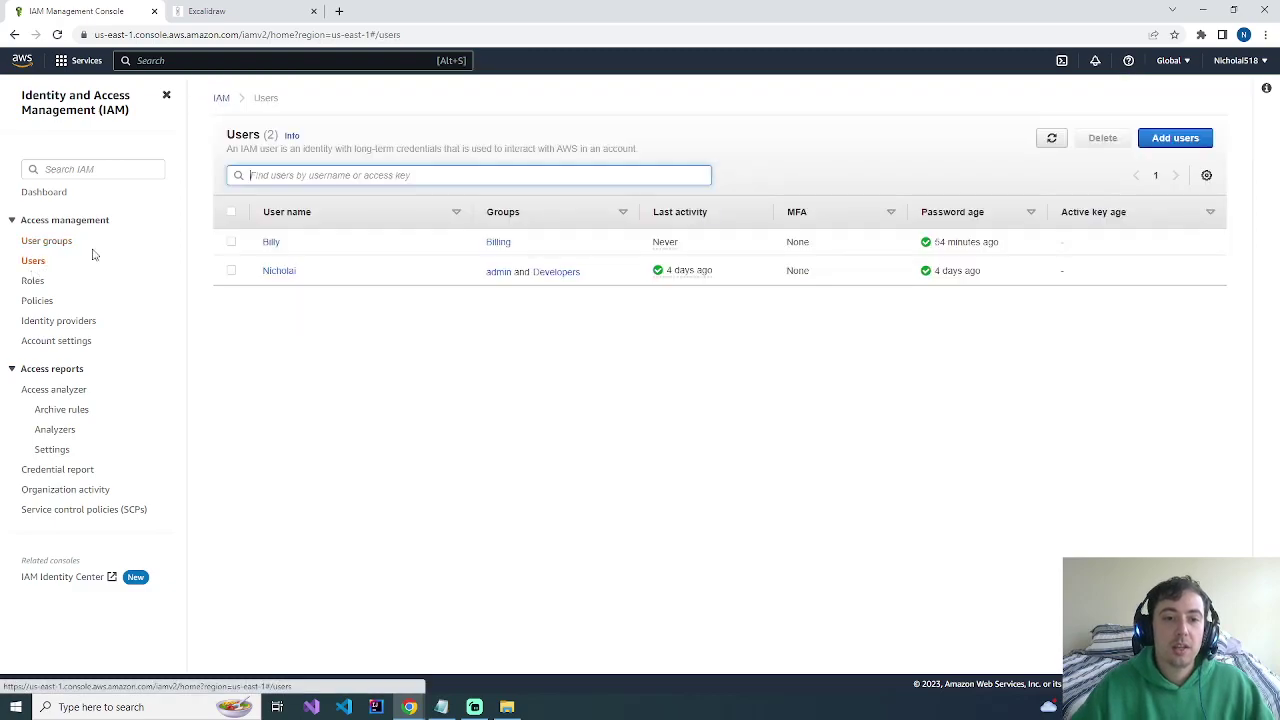
pyautogui.click(1195, 140)
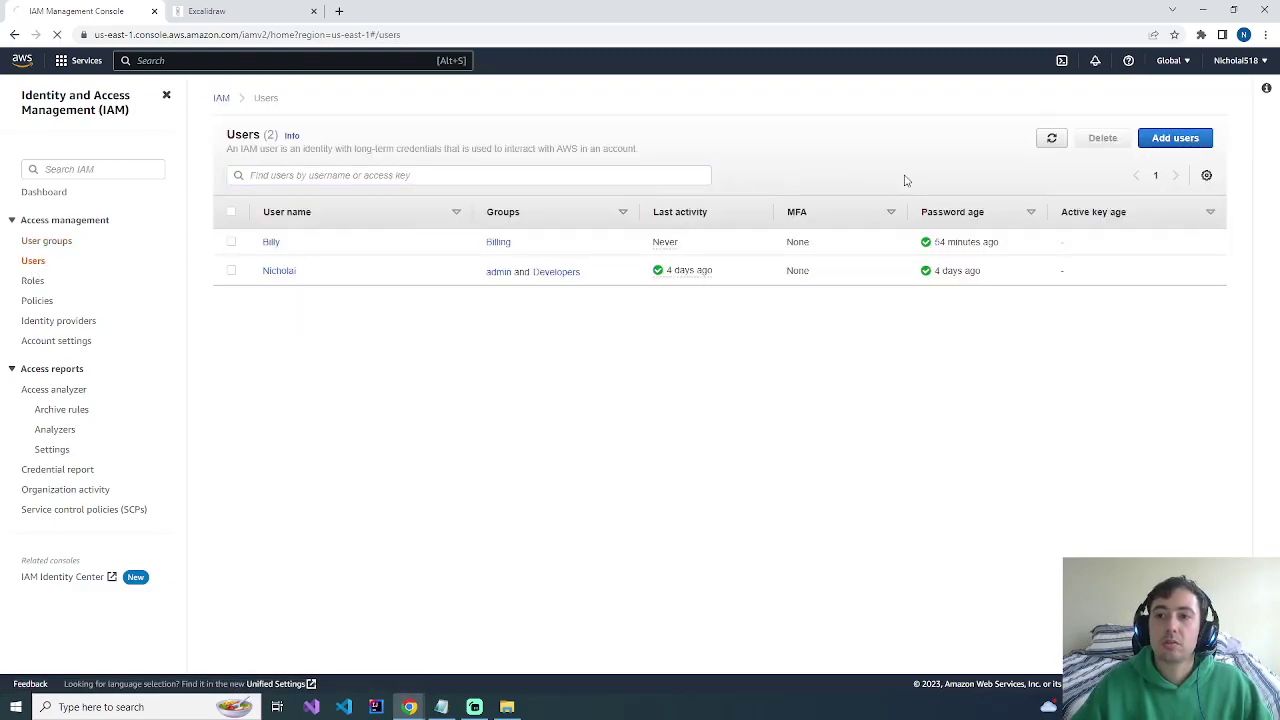
pyautogui.click(524, 199)
pyautogui.write('David')
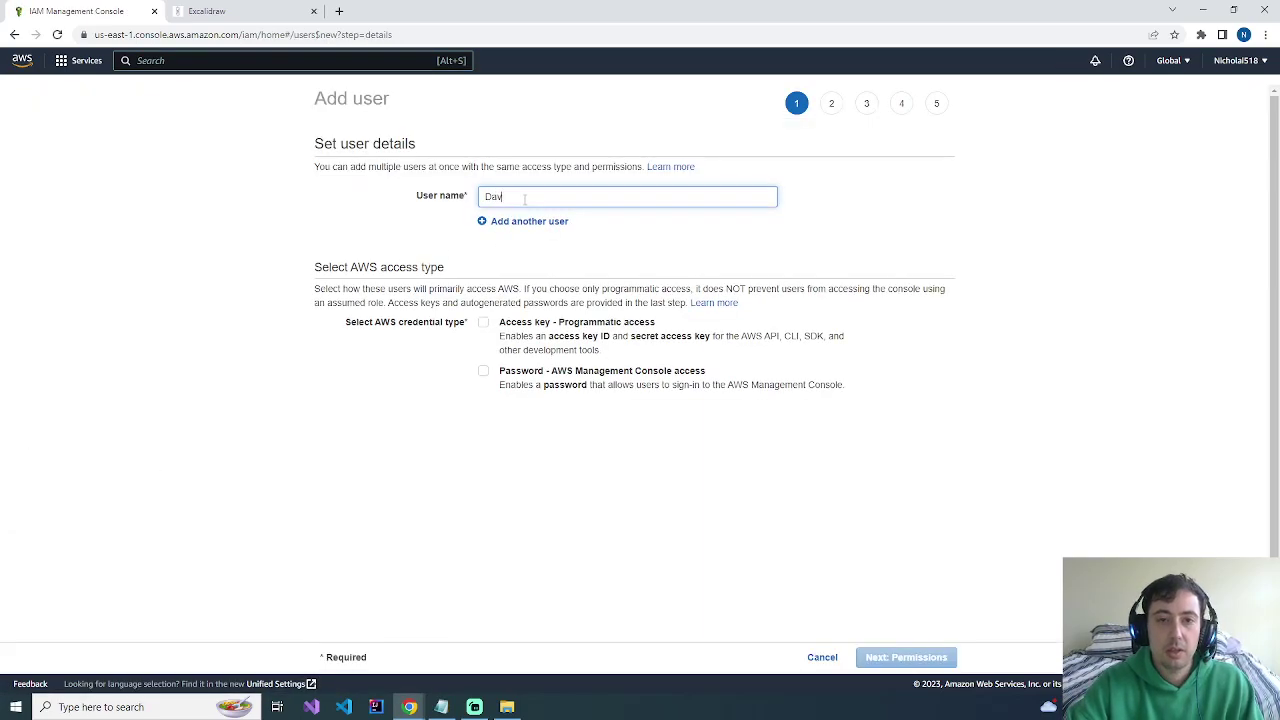
pyautogui.click(484, 375)
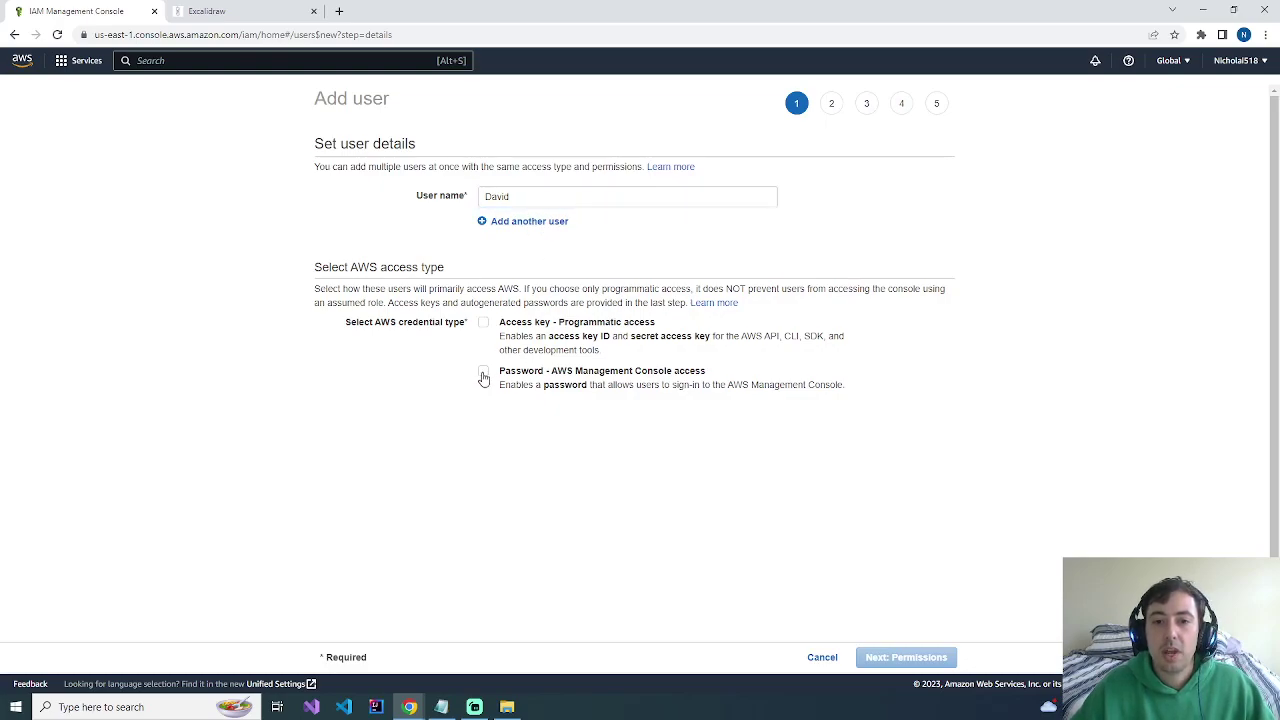
pyautogui.click(484, 375)
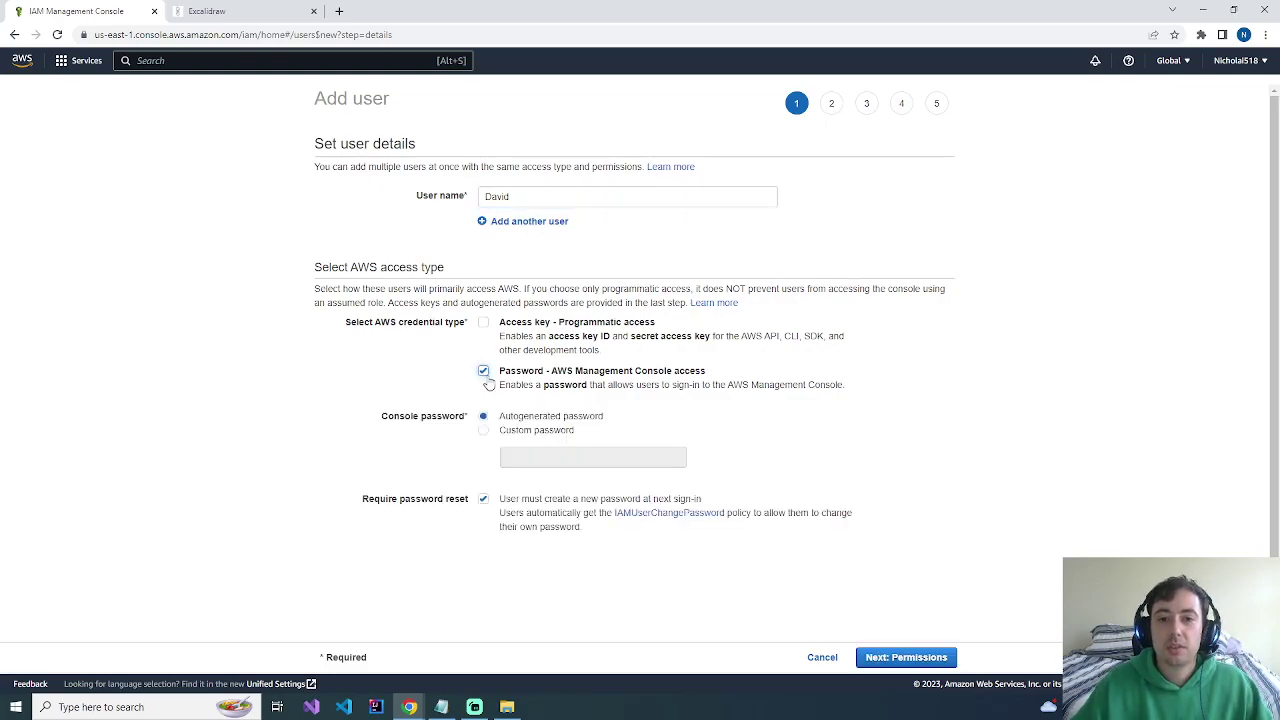
# - Keep the autogenerated password with required reset and add the new user to the Developers group
pyautogui.scroll(-1, 490, 392)
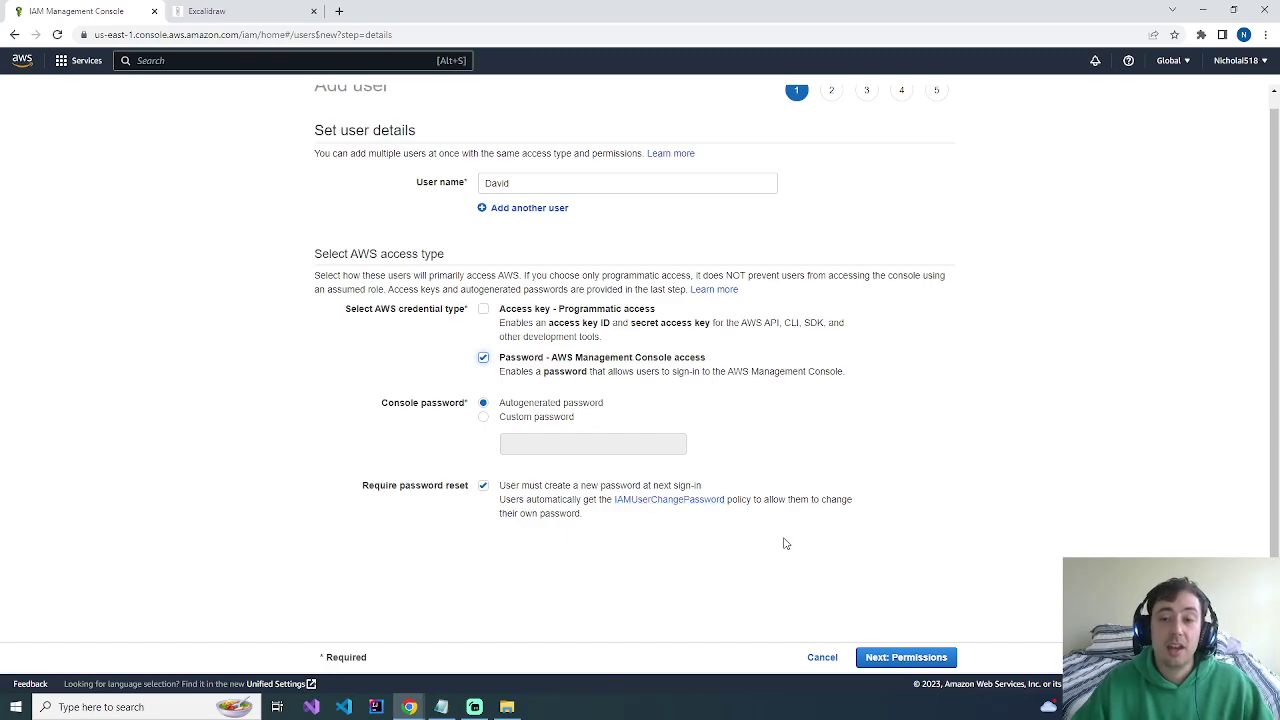
pyautogui.click(910, 658)
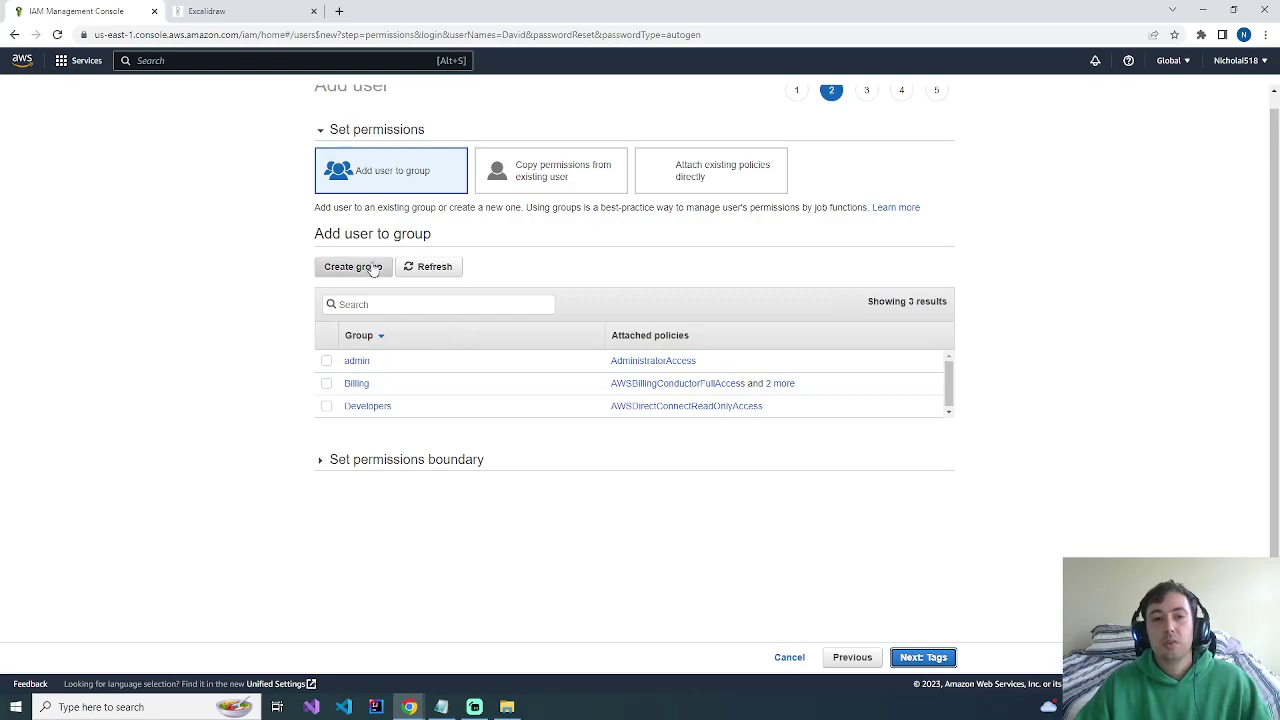
pyautogui.click(326, 408)
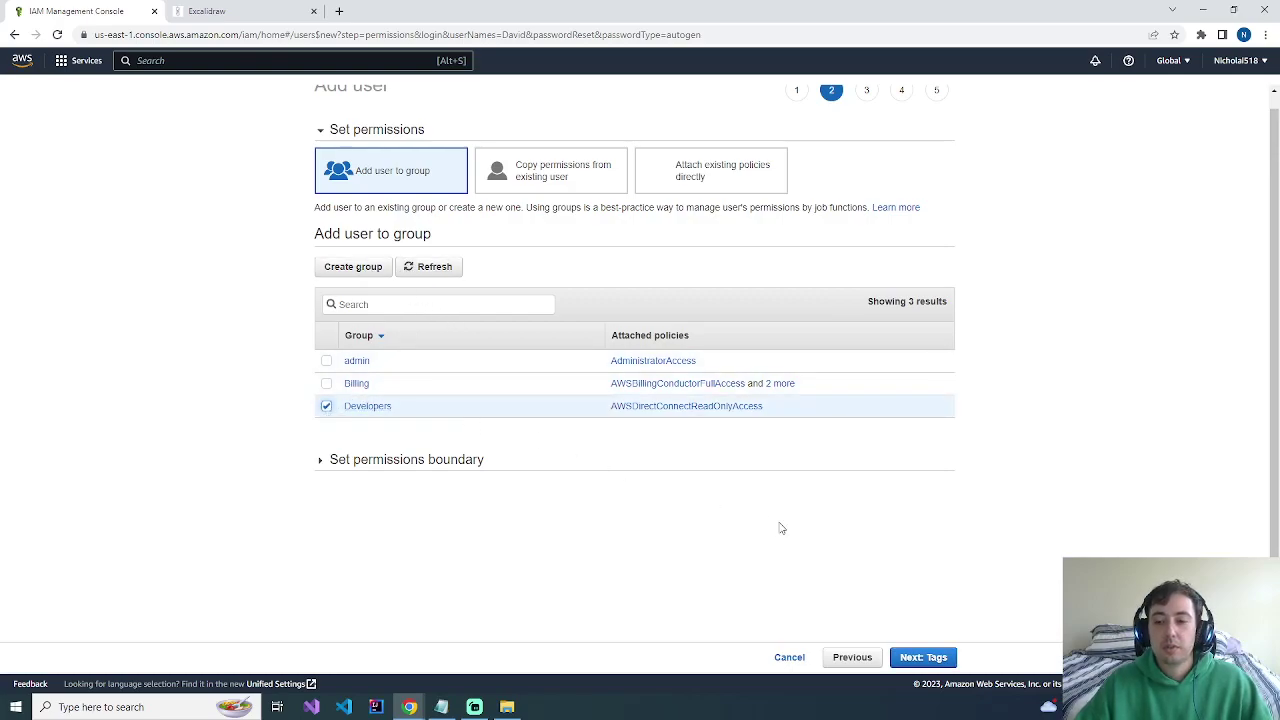
pyautogui.click(932, 660)
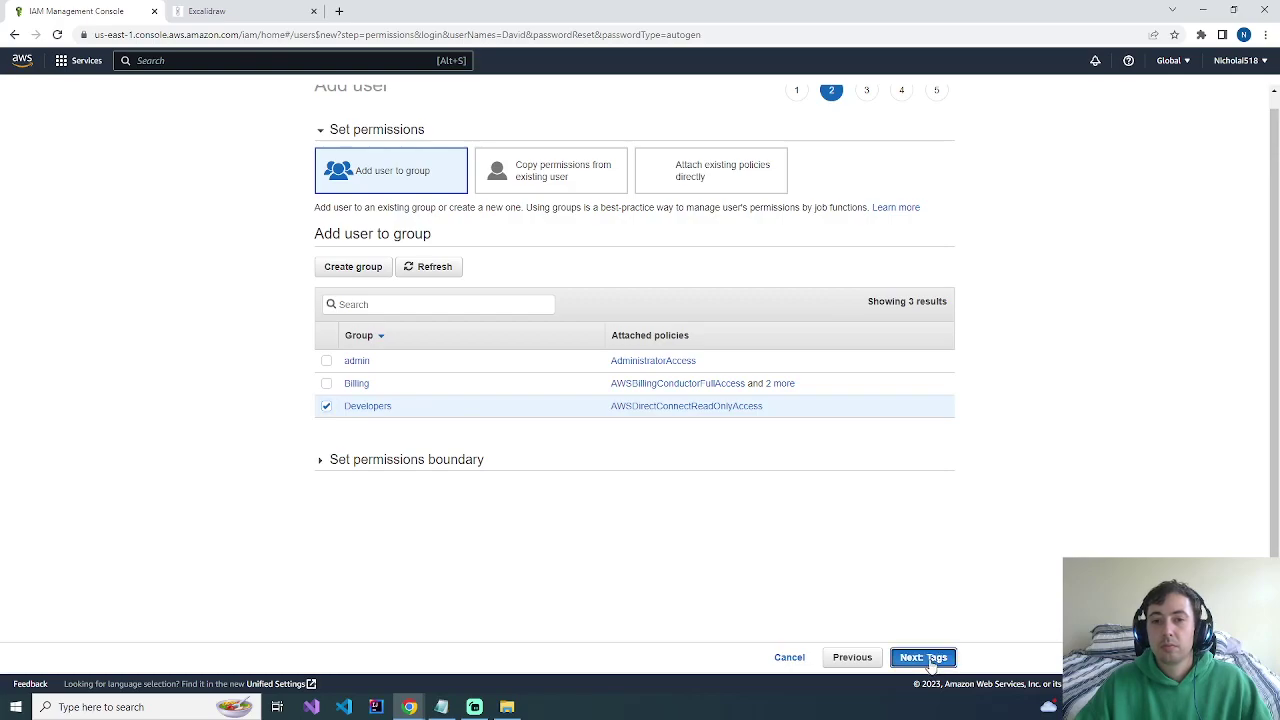
# - Add a tag with the key Engineering and no value, create the user and return to the users list
pyautogui.click(388, 230)
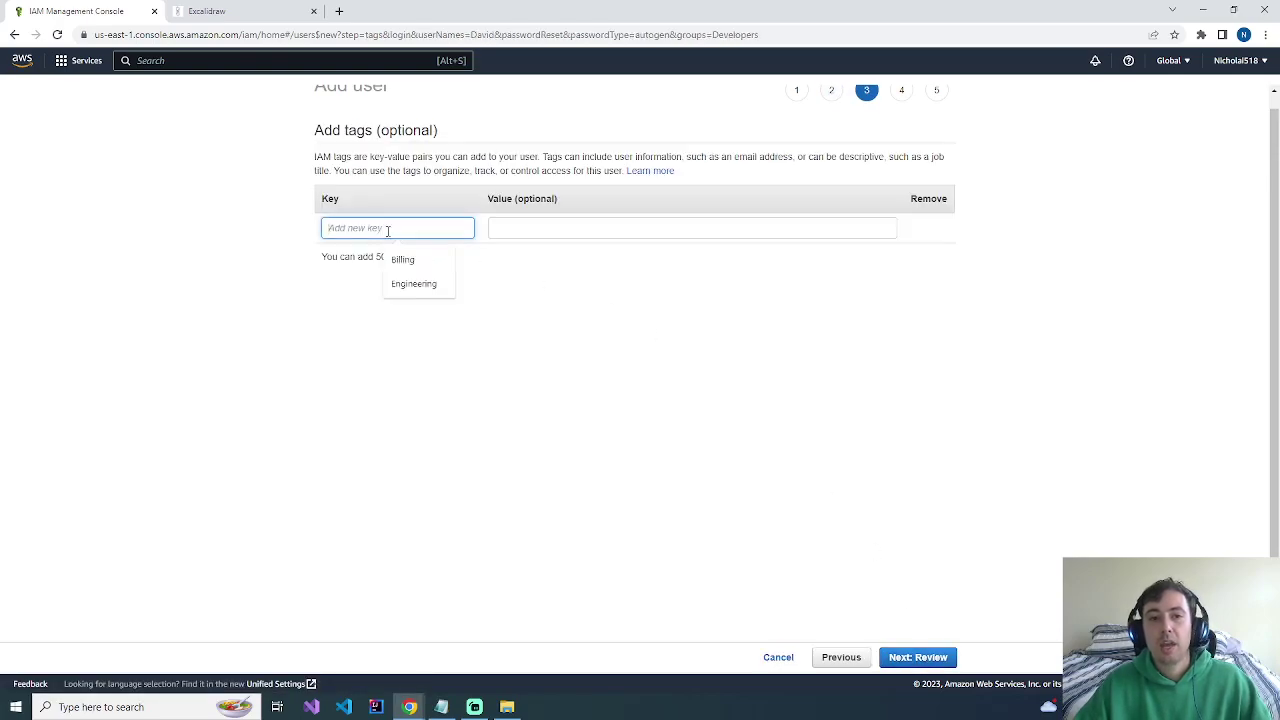
pyautogui.click(418, 284)
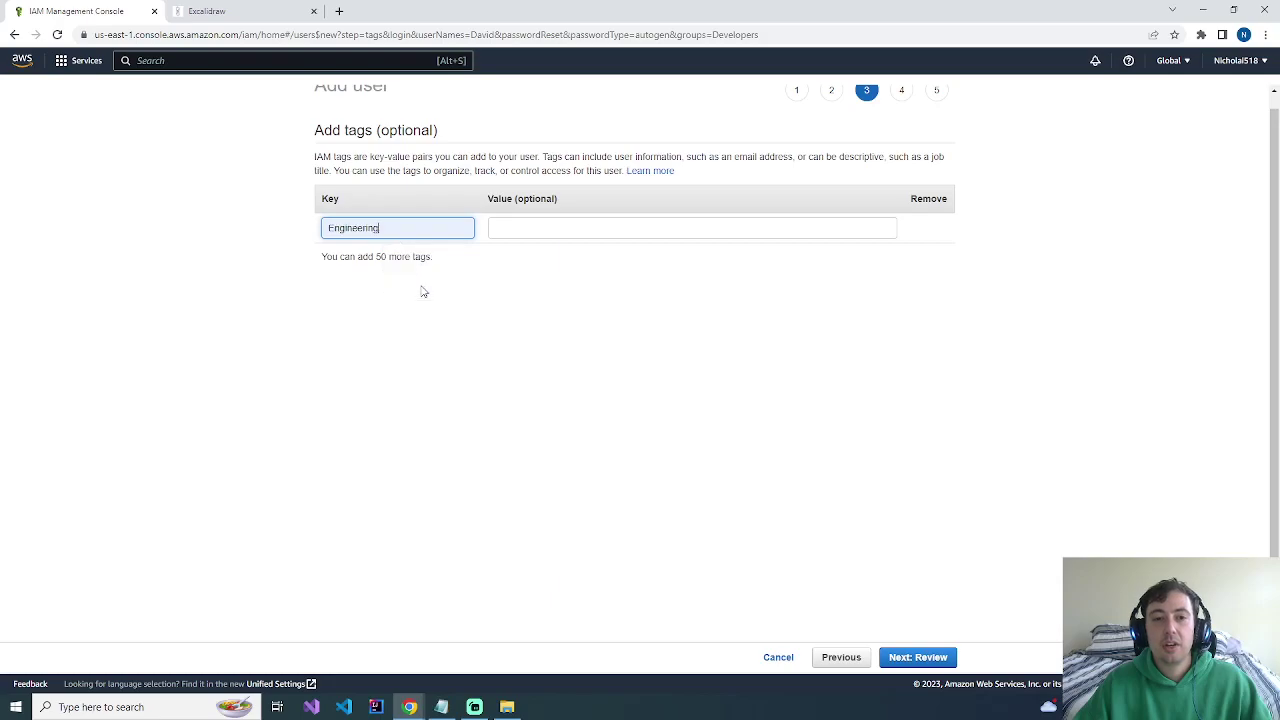
pyautogui.click(920, 658)
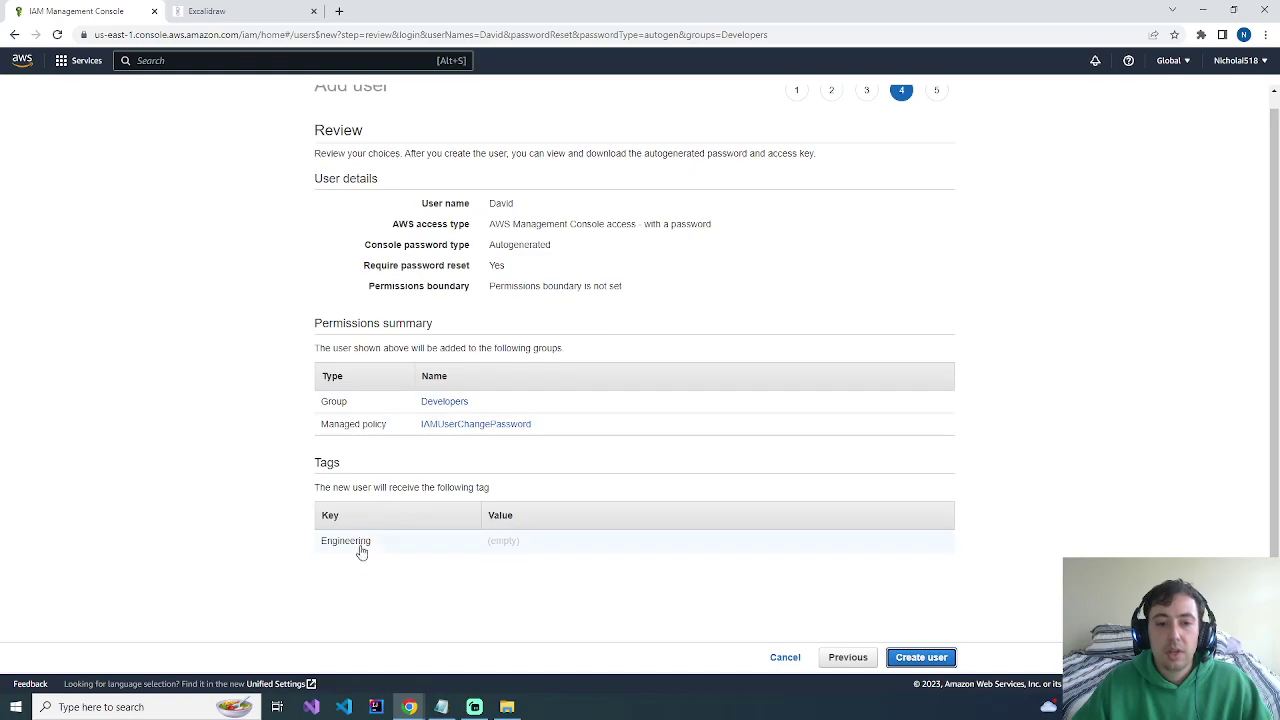
pyautogui.click(939, 664)
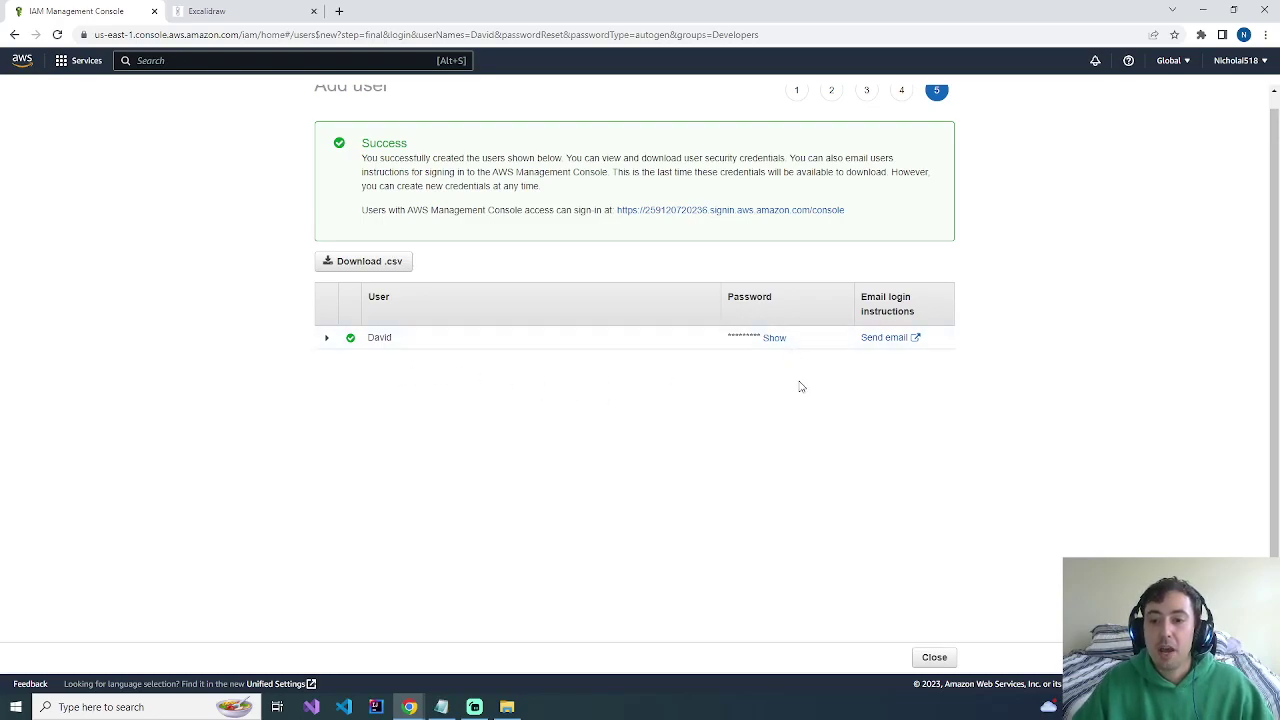
pyautogui.click(936, 660)
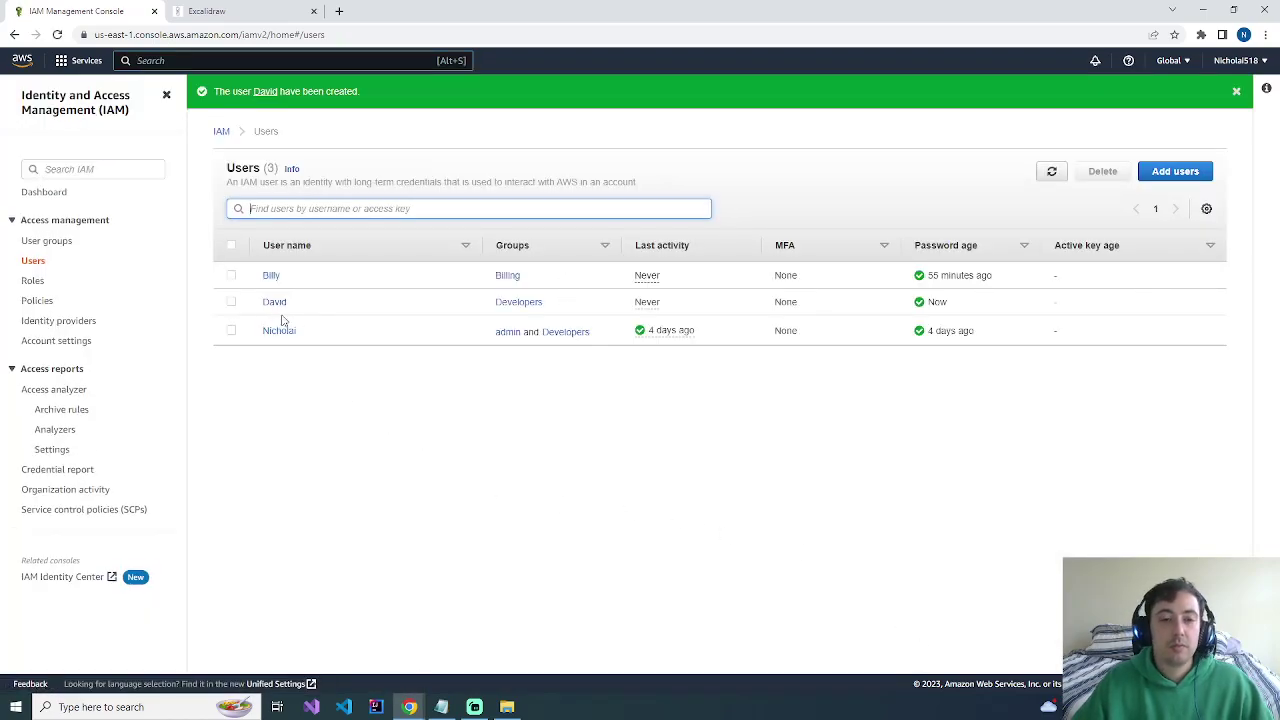
# - Delete the newly created user in the Developers group, confirming the deletion with the user name
pyautogui.click(233, 303)
pyautogui.click(1103, 172)
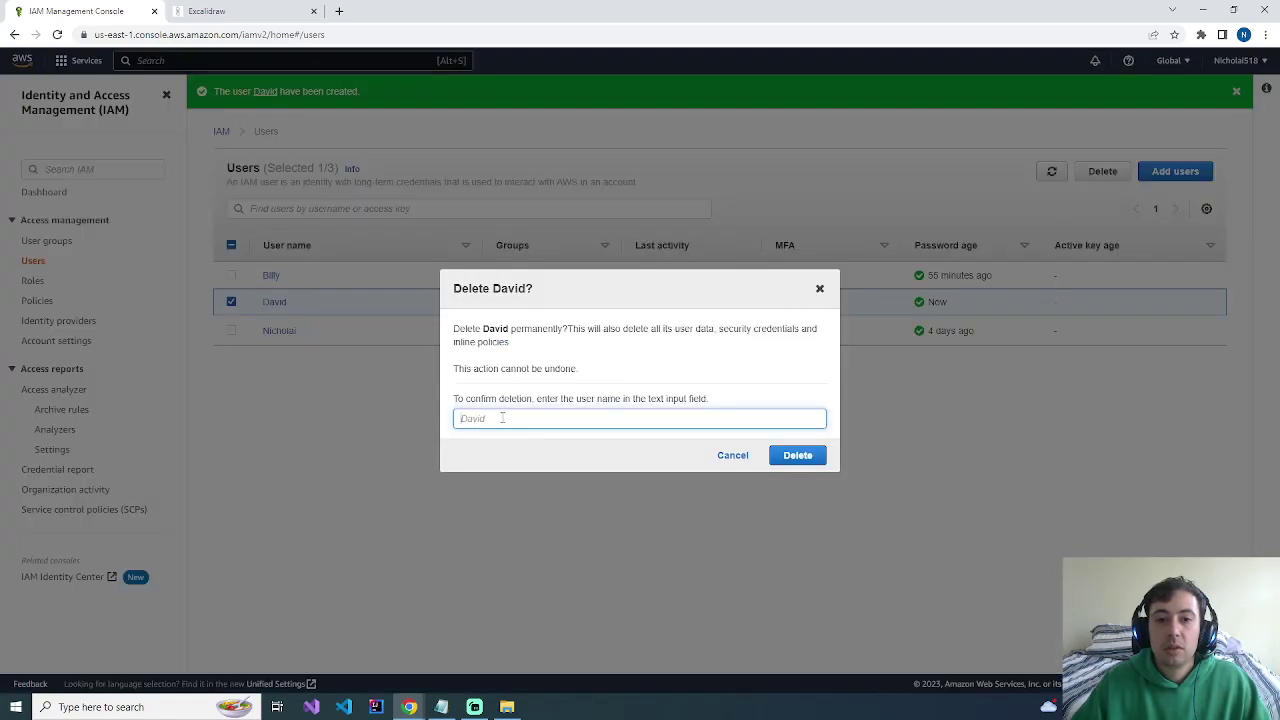
pyautogui.write('David')
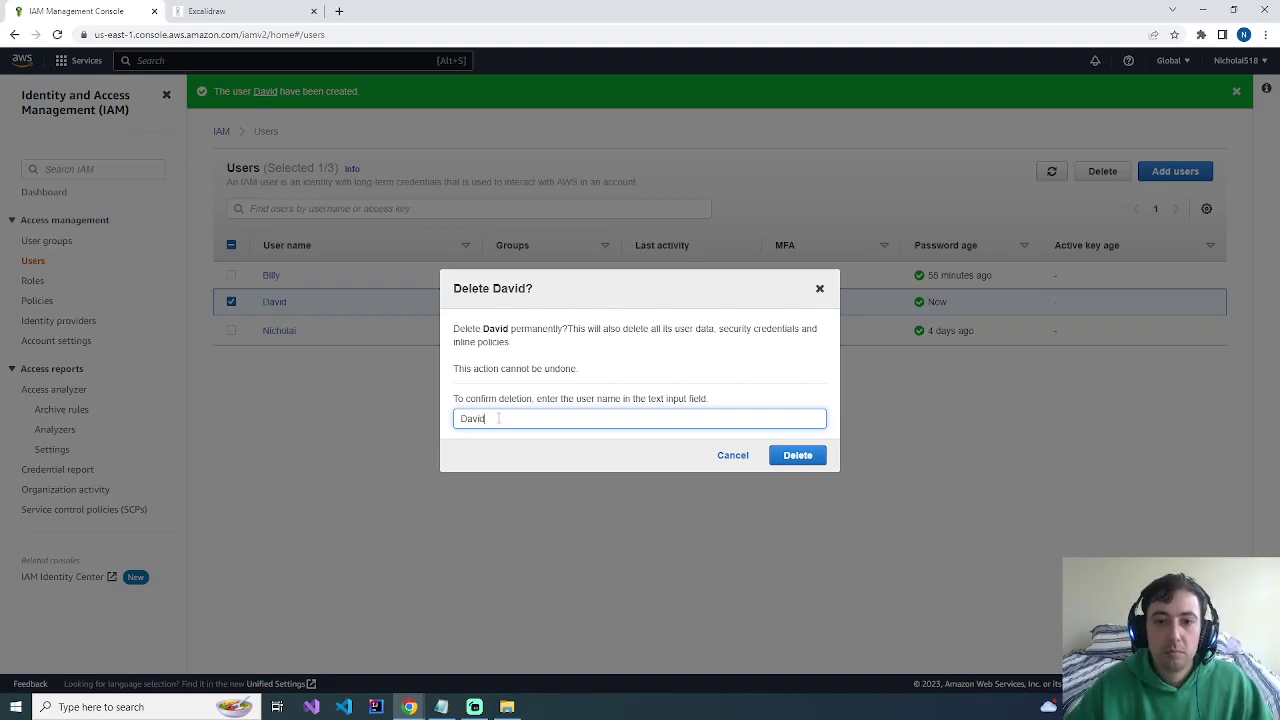
pyautogui.click(795, 458)
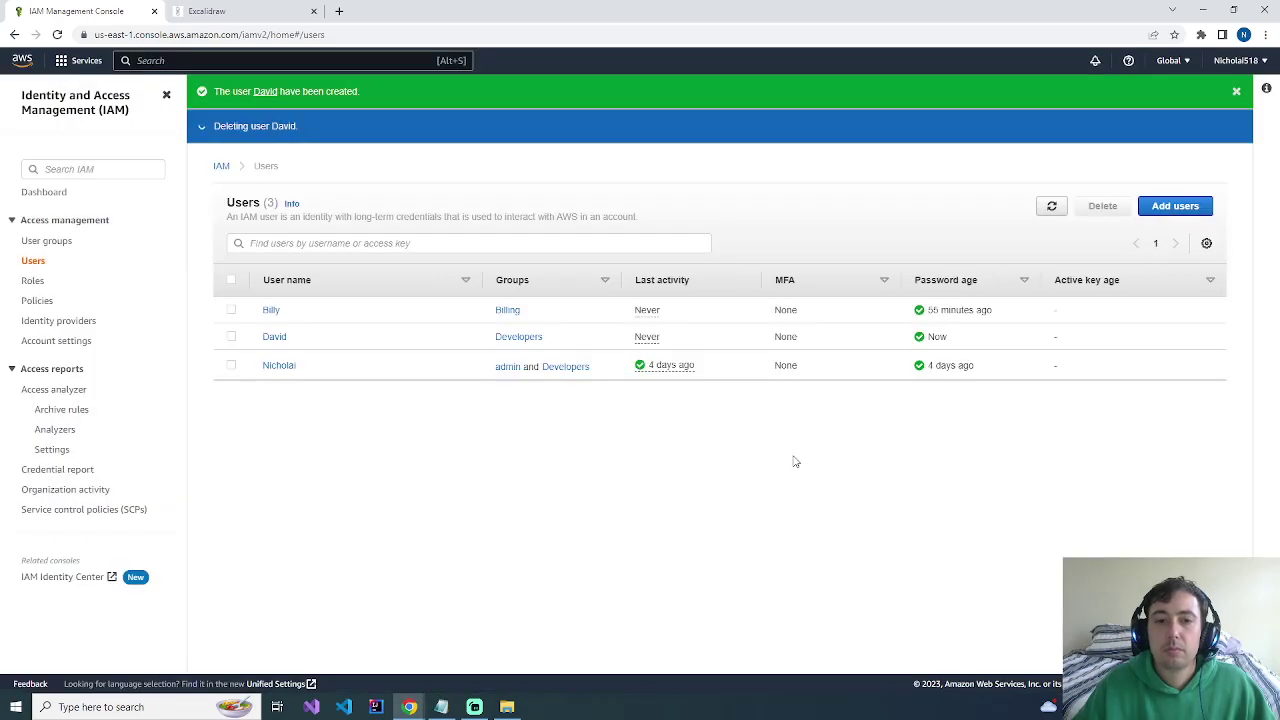